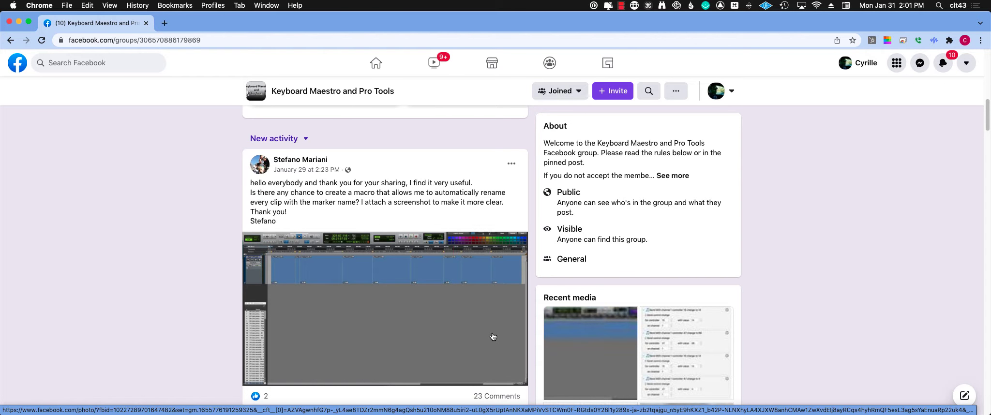
Step: Leave the Facebook group post and switch toward Keyboard Maestro with Cmd+Tab
{"action": "key", "text": "super+Tab"}
{"action": "key", "text": "super+Tab"}
Step: Bring Keyboard Maestro forward, showing the NAME CLIP FROM MARKER macro and its actions
{"action": "key", "text": "Tab"}
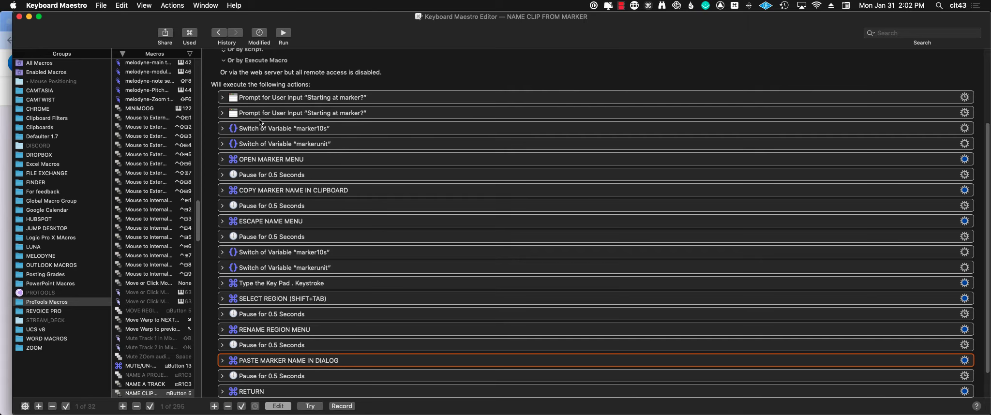
{"action": "left_click", "coordinate": [223, 100]}
{"action": "left_click", "coordinate": [223, 99]}
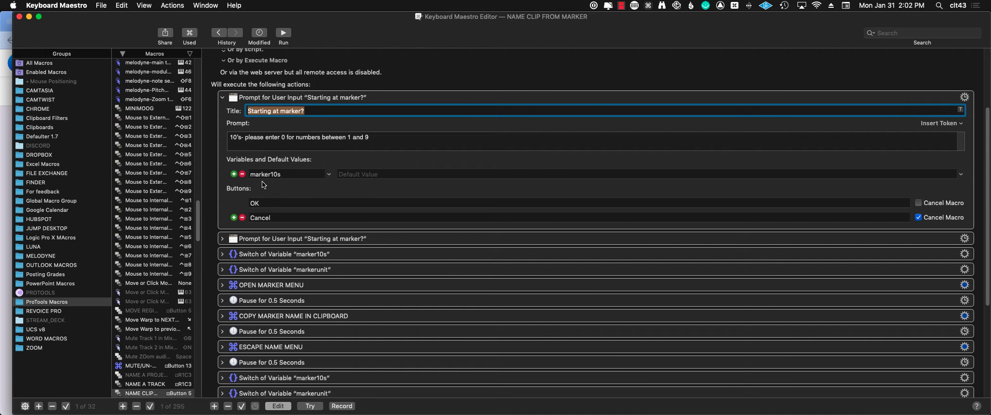
{"action": "left_click", "coordinate": [223, 97]}
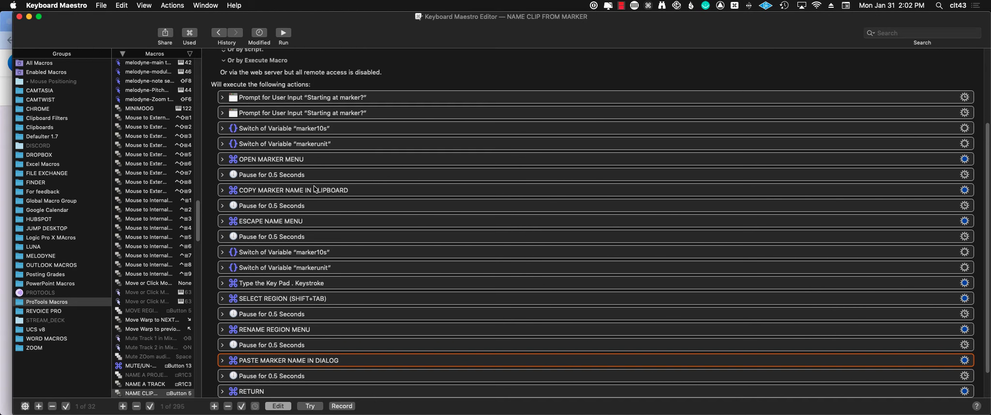
{"action": "left_click", "coordinate": [222, 129]}
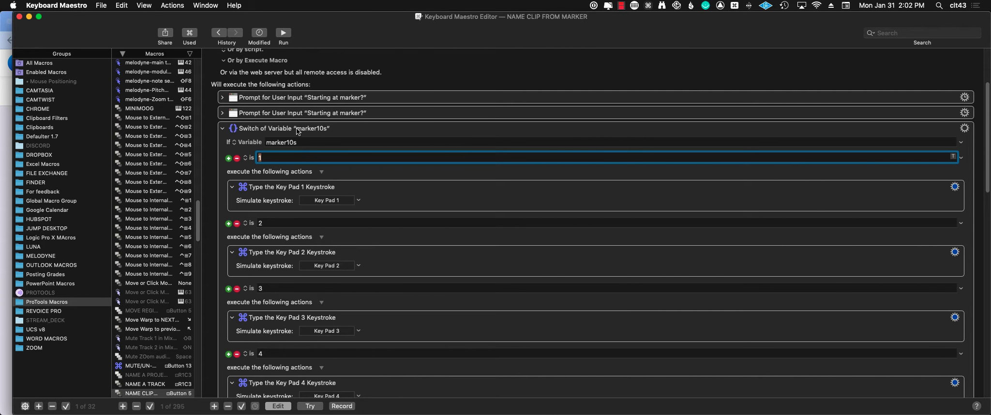
{"action": "left_click", "coordinate": [222, 128]}
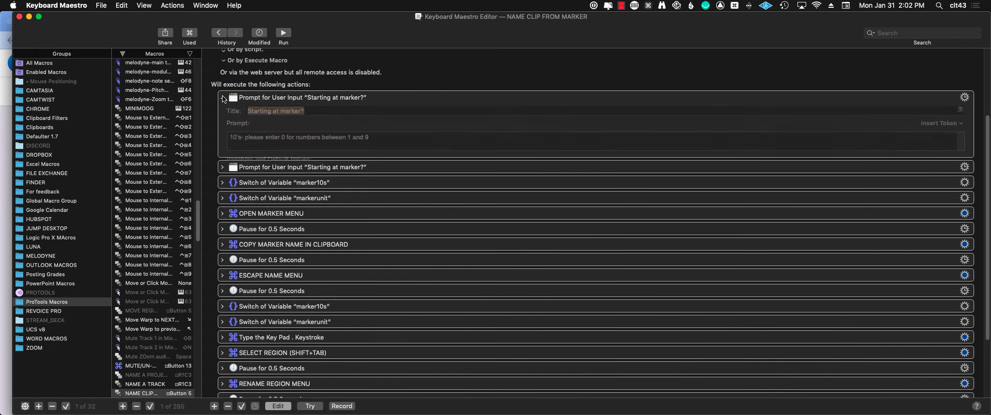
{"action": "left_click", "coordinate": [222, 97]}
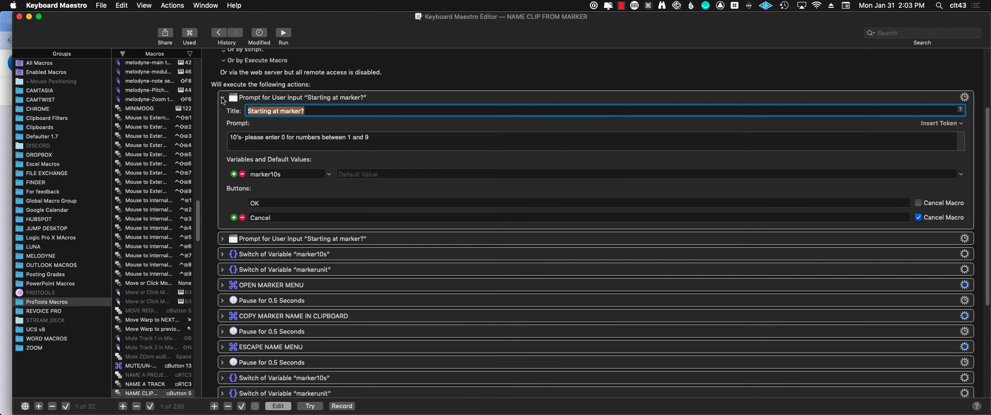
{"action": "left_click", "coordinate": [223, 99]}
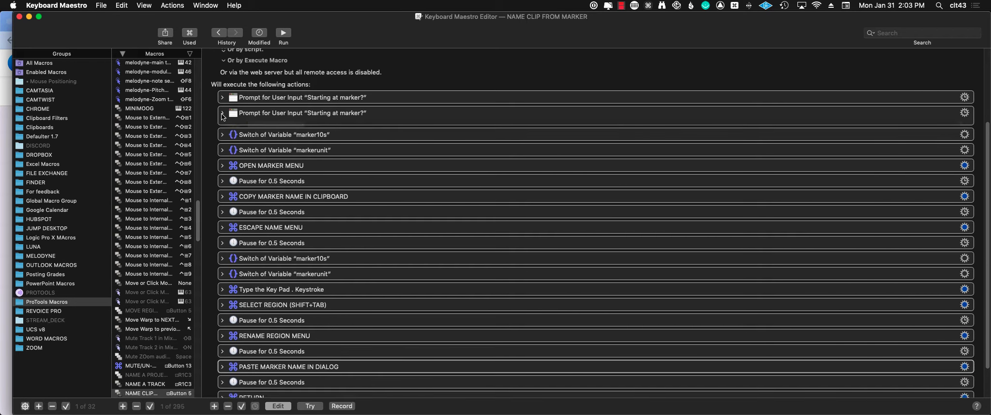
{"action": "left_click", "coordinate": [222, 113]}
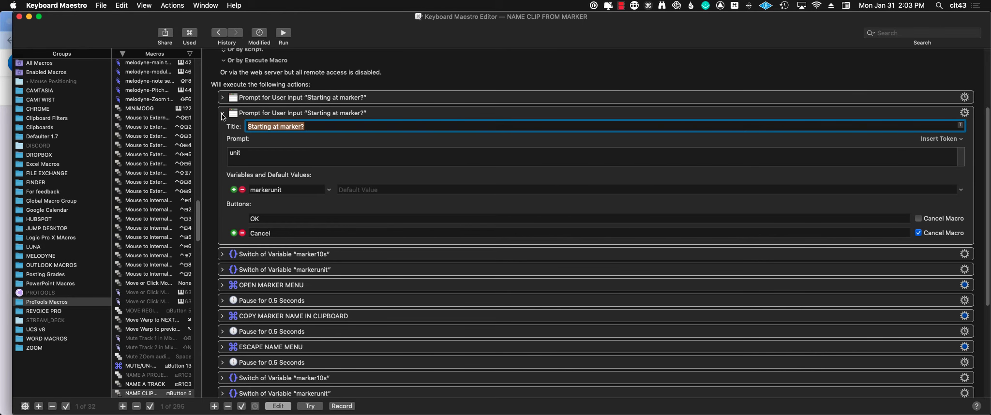
{"action": "left_click", "coordinate": [222, 114]}
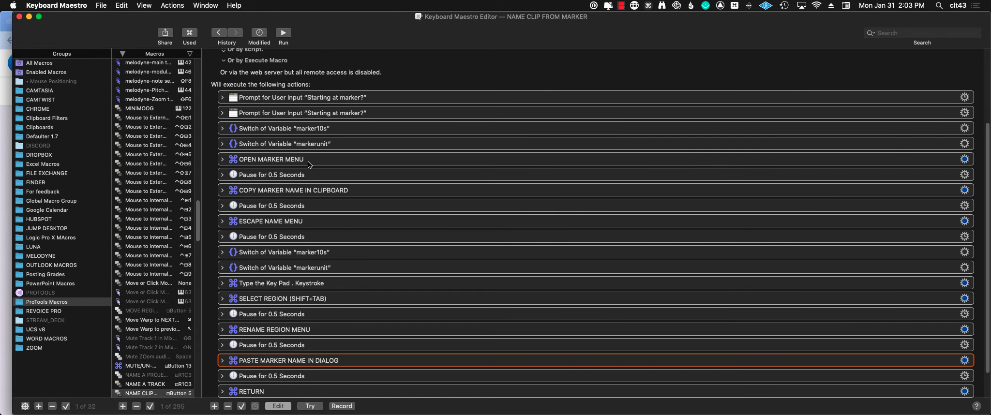
{"action": "left_click", "coordinate": [222, 159]}
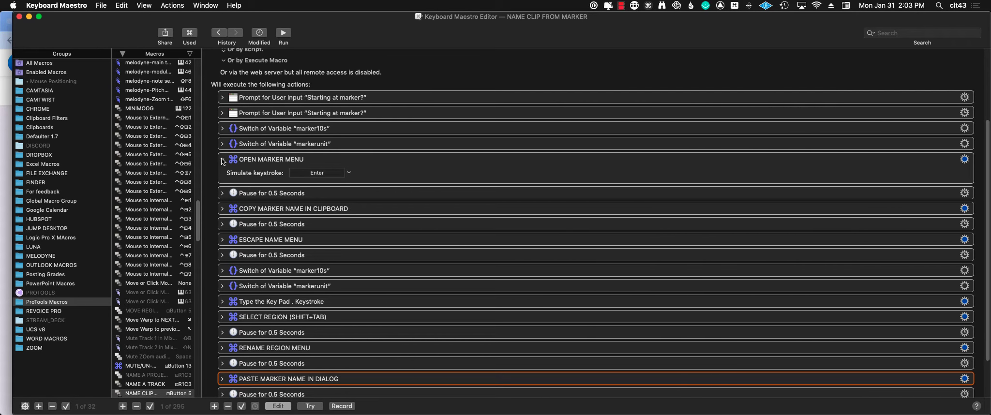
{"action": "left_click", "coordinate": [222, 129]}
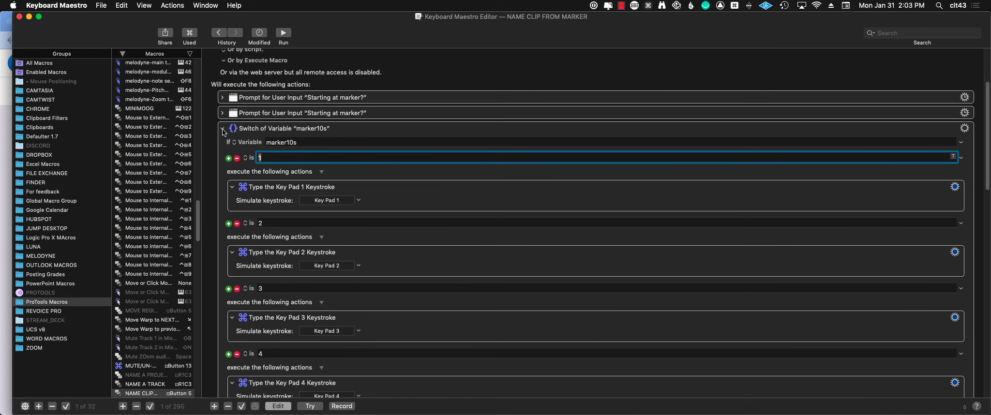
{"action": "left_click", "coordinate": [222, 130]}
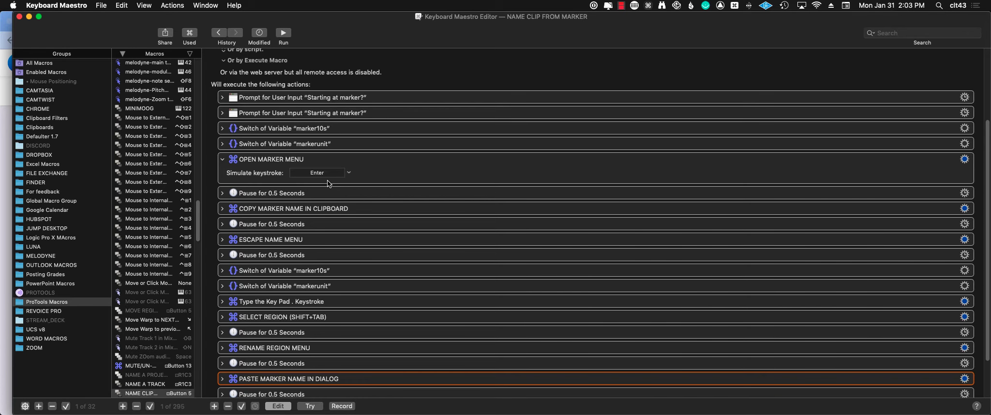
{"action": "left_click", "coordinate": [222, 160]}
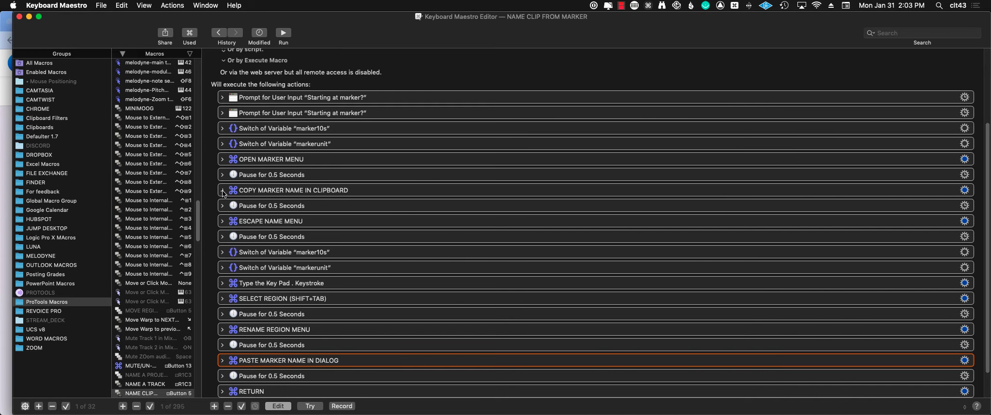
{"action": "left_click", "coordinate": [222, 191]}
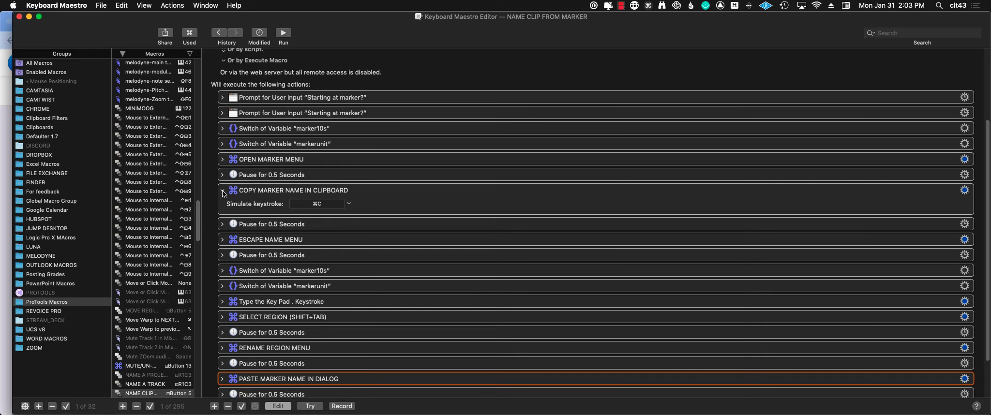
{"action": "left_click", "coordinate": [223, 191]}
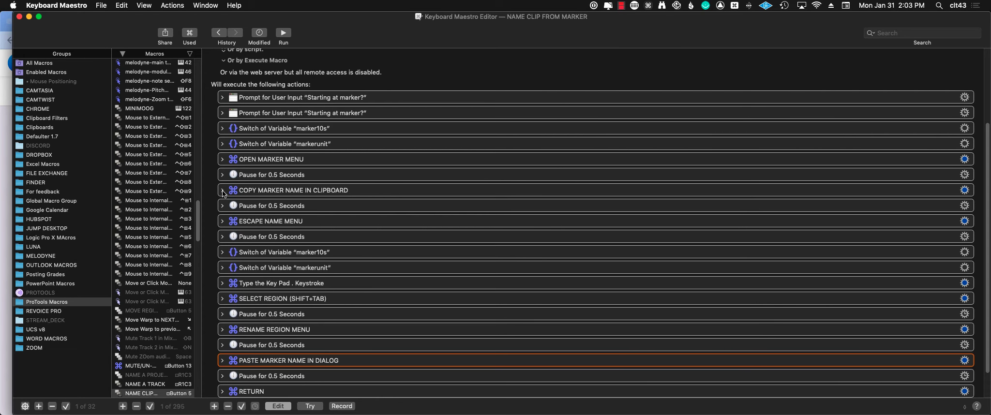
{"action": "left_click", "coordinate": [223, 221]}
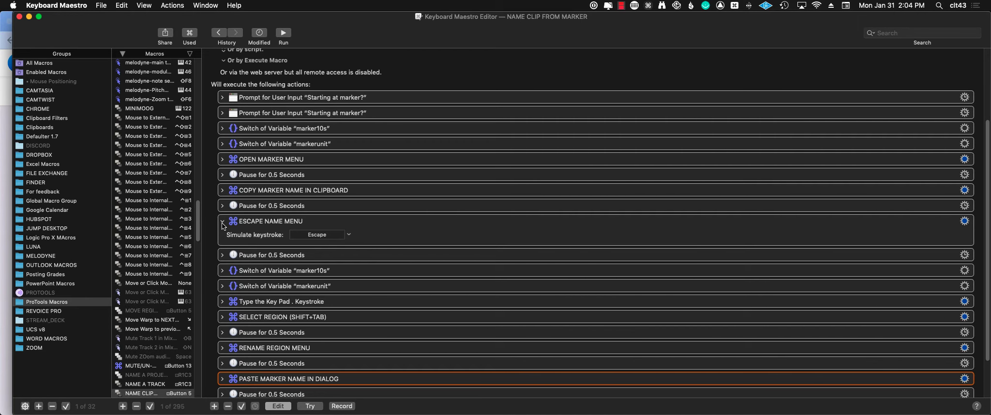
{"action": "left_click", "coordinate": [222, 222]}
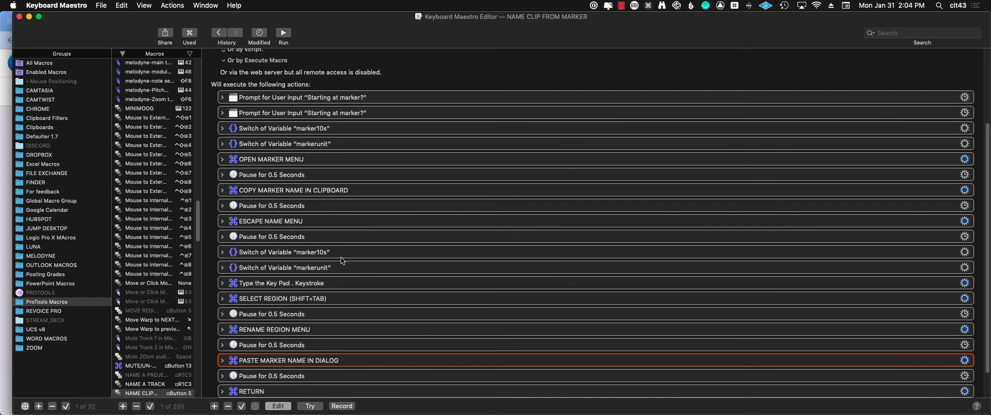
{"action": "left_click", "coordinate": [223, 284]}
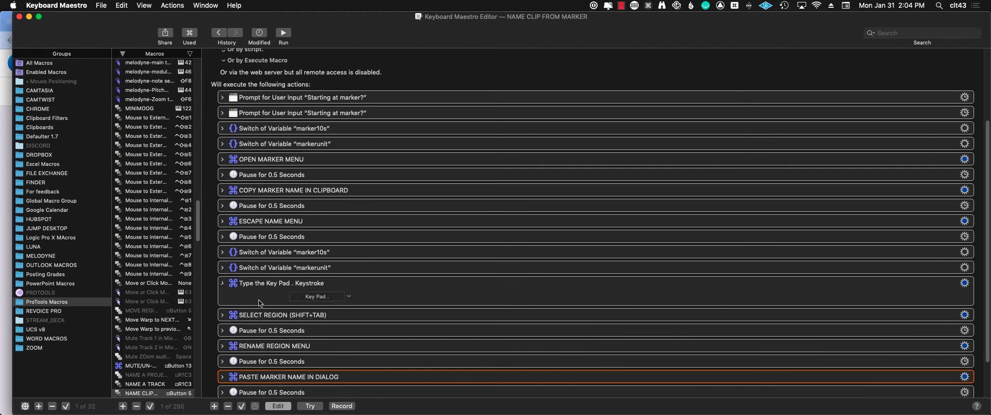
{"action": "left_click", "coordinate": [223, 285]}
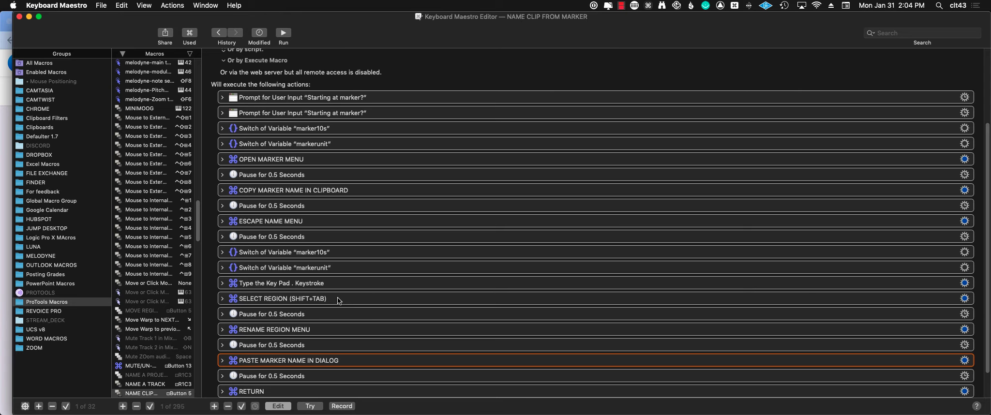
Step: Switch to Pro Tools, deselect clip 8- and place the insertion point at 2:13.802 in SONG_06
{"action": "key", "text": "super+Tab"}
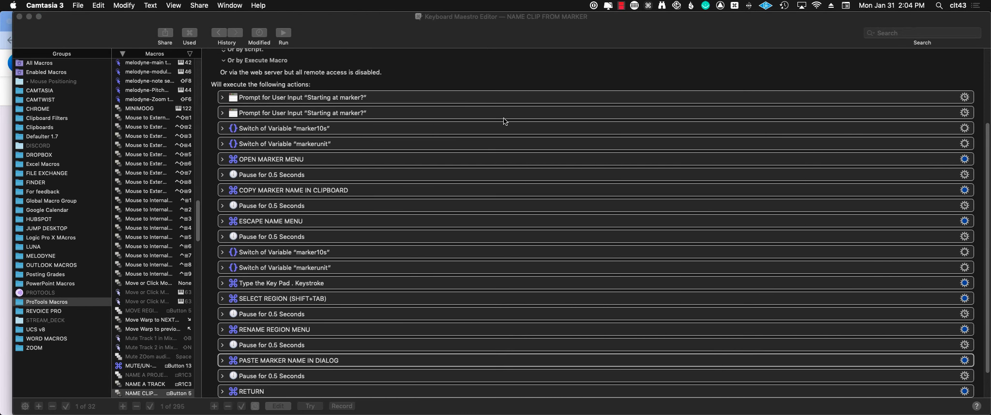
{"action": "key", "text": "super+Tab"}
{"action": "key", "text": "super+Tab"}
{"action": "key", "text": "super+Tab"}
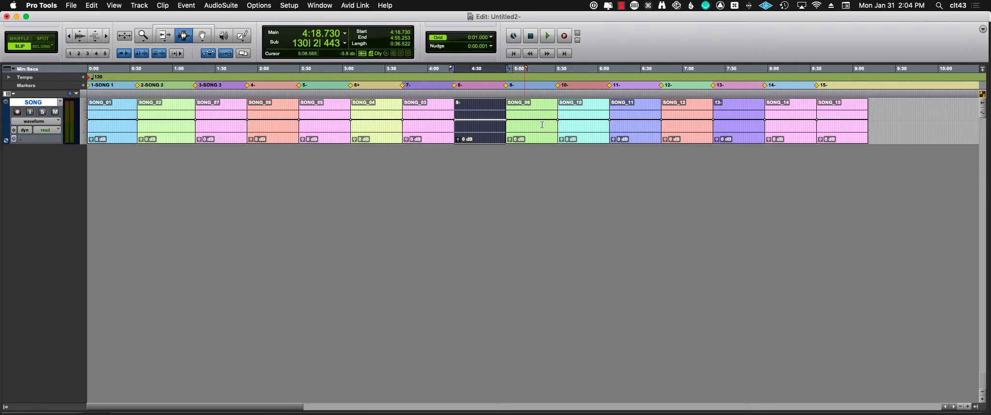
{"action": "left_click", "coordinate": [786, 115]}
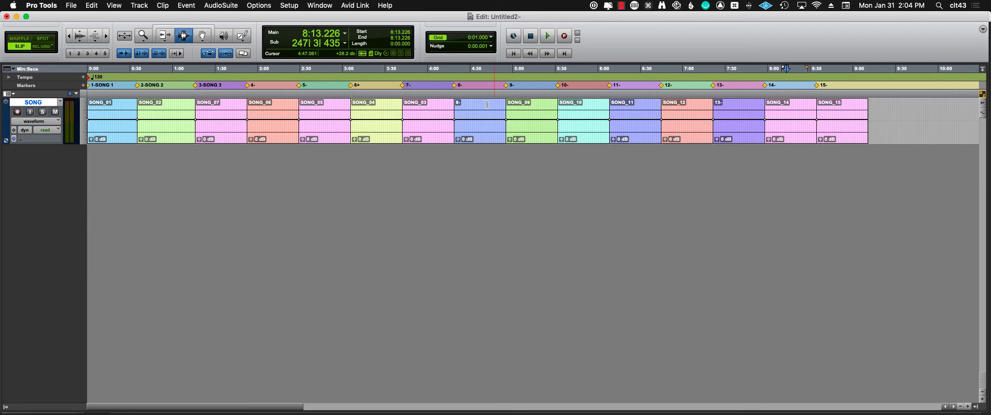
{"action": "left_click", "coordinate": [431, 117]}
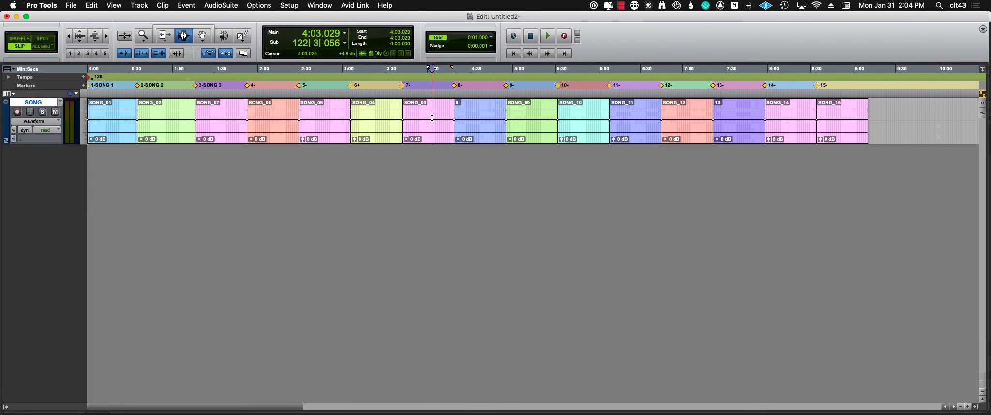
{"action": "left_click", "coordinate": [370, 118]}
{"action": "left_click", "coordinate": [334, 117]}
{"action": "left_click", "coordinate": [277, 117]}
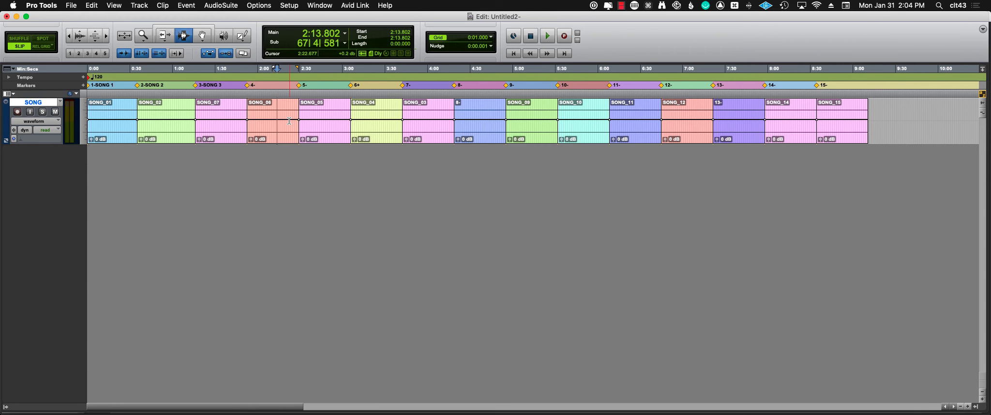
Step: Inspect the keystroke sent by the RENAME REGION MENU action, then return to Pro Tools
{"action": "key", "text": "super+alt+2"}
{"action": "key", "text": "super+Tab"}
{"action": "key", "text": "super+Tab"}
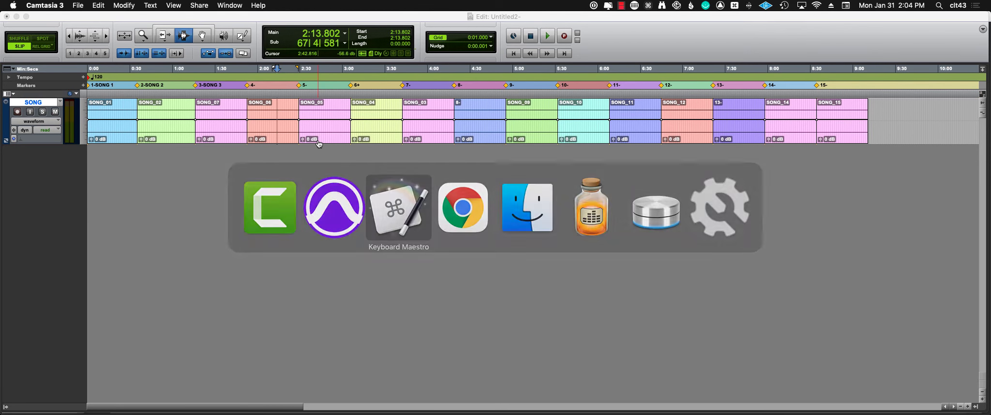
{"action": "scroll", "coordinate": [380, 351], "scroll_direction": "down", "scroll_amount": 2}
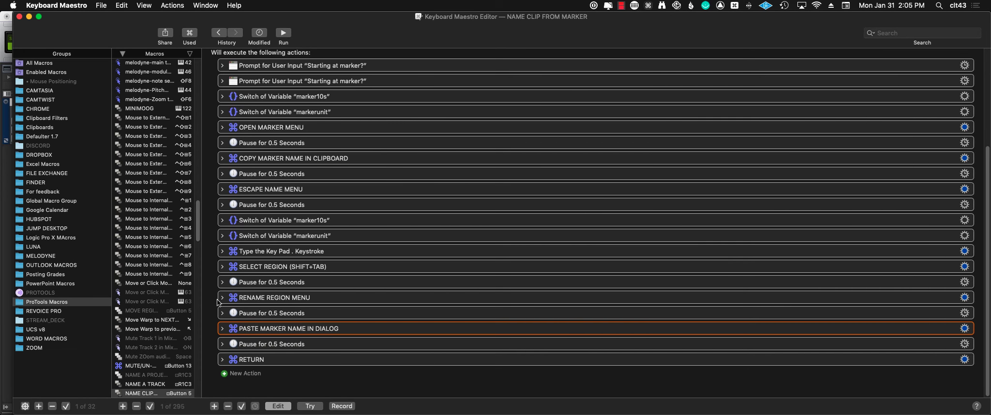
{"action": "left_click", "coordinate": [221, 299]}
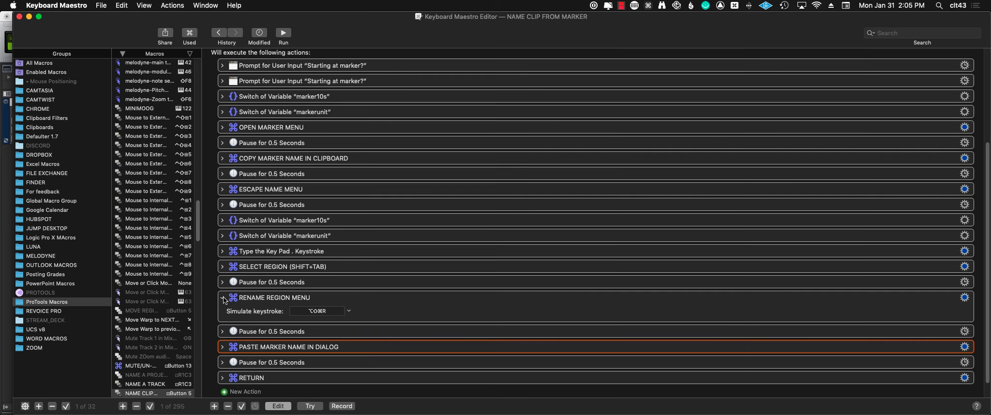
{"action": "left_click", "coordinate": [223, 298]}
{"action": "key", "text": "super+Tab"}
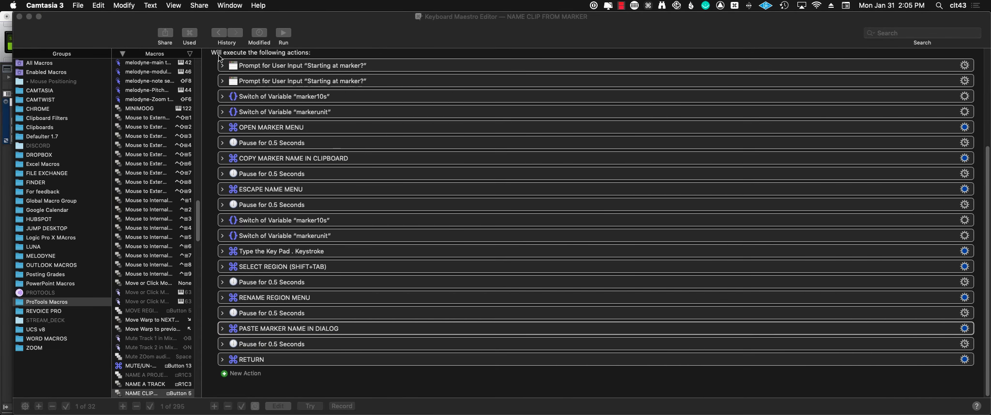
{"action": "key", "text": "super+Tab"}
{"action": "key", "text": "super+Tab"}
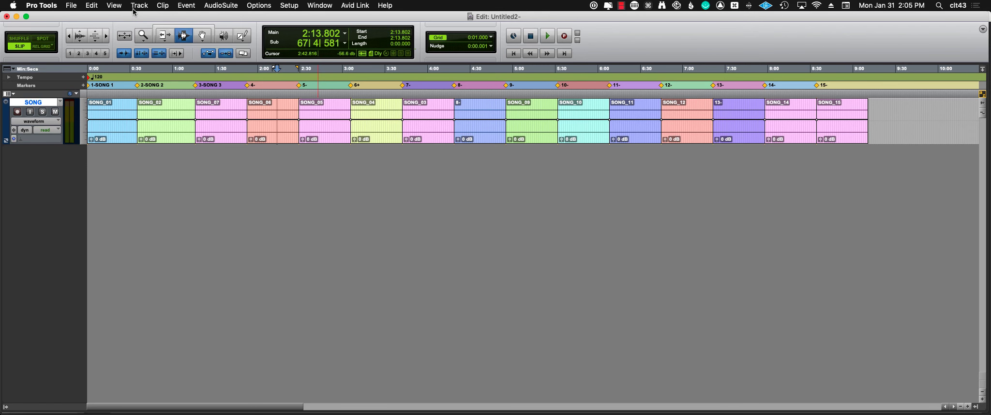
{"action": "left_click", "coordinate": [158, 6]}
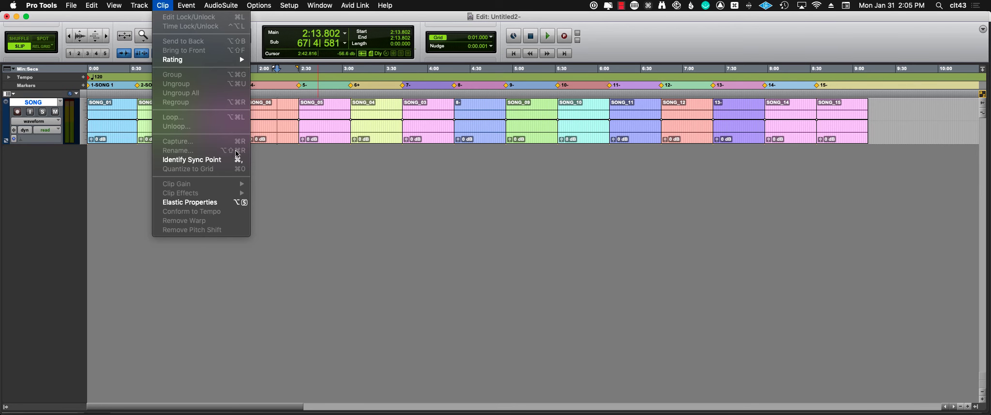
{"action": "left_click", "coordinate": [348, 233]}
{"action": "key", "text": "super+Tab"}
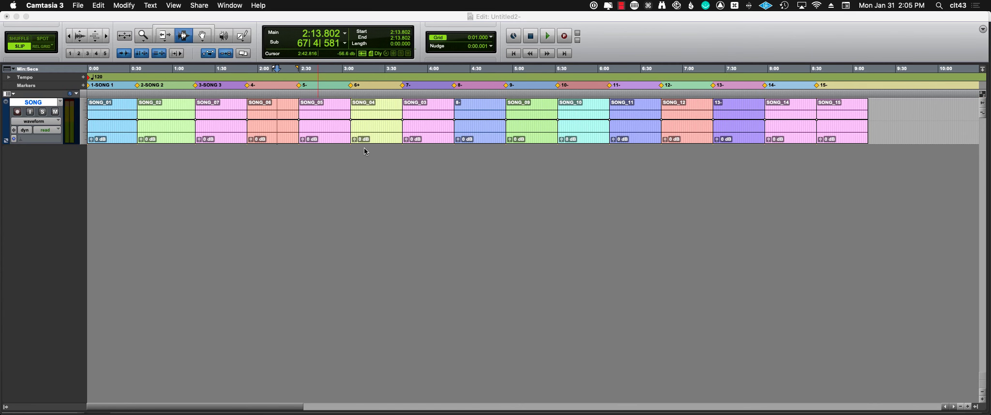
{"action": "key", "text": "super+Tab"}
{"action": "key", "text": "super+Tab"}
{"action": "key", "text": "super+Tab"}
{"action": "key", "text": "super+Tab"}
{"action": "key", "text": "super+Tab"}
{"action": "key", "text": "super+Tab"}
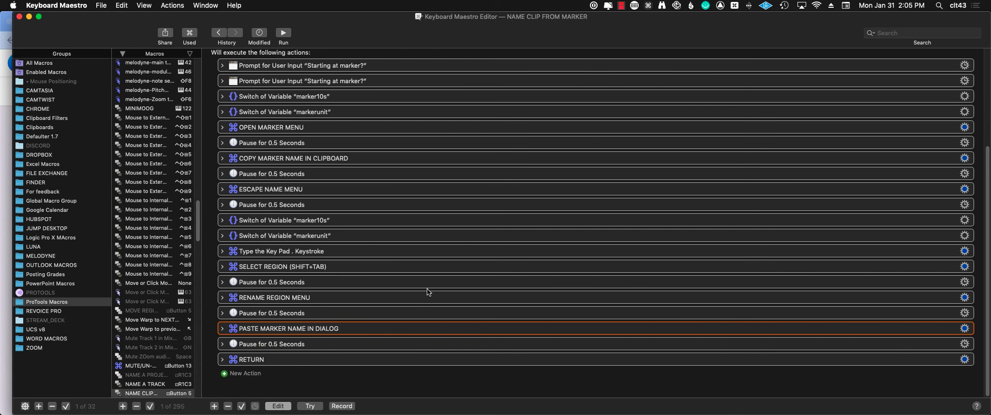
{"action": "key", "text": "super+Tab"}
{"action": "key", "text": "super+Tab"}
{"action": "key", "text": "Tab"}
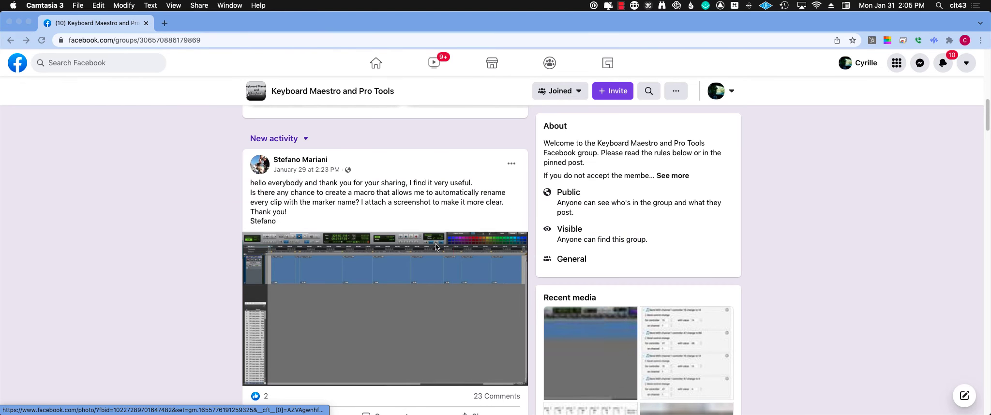
{"action": "key", "text": "super+Tab"}
{"action": "key", "text": "Tab"}
{"action": "key", "text": "Tab"}
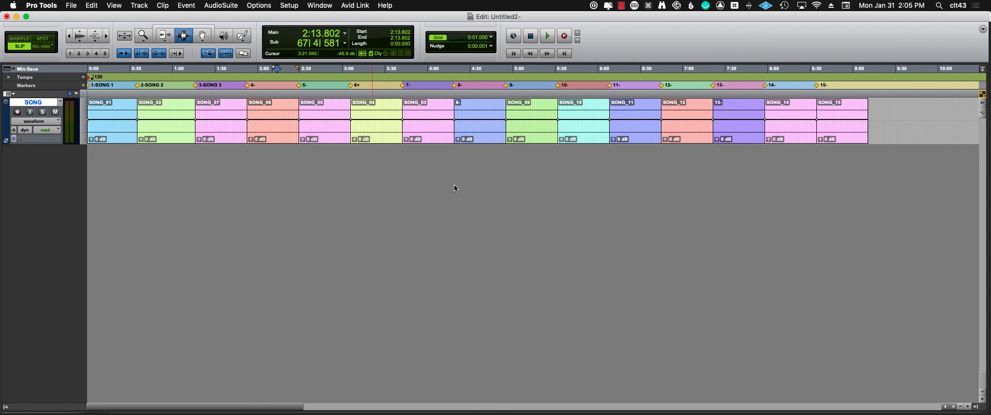
Step: Run NAME CLIP FROM MARKER with Ctrl+Alt+M, entering digits 0 and 6 to rename clip 6 to 6+
{"action": "key", "text": "ctrl+alt+m"}
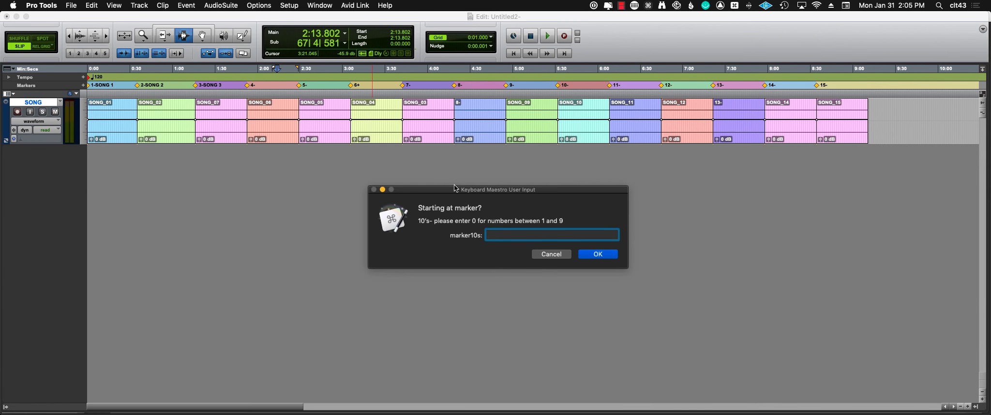
{"action": "type", "text": "0"}
{"action": "key", "text": "Return"}
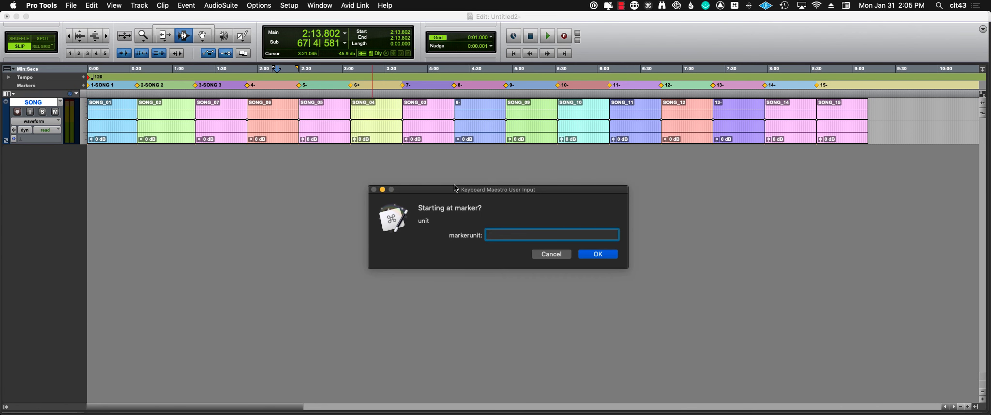
{"action": "type", "text": "6"}
{"action": "key", "text": "Return"}
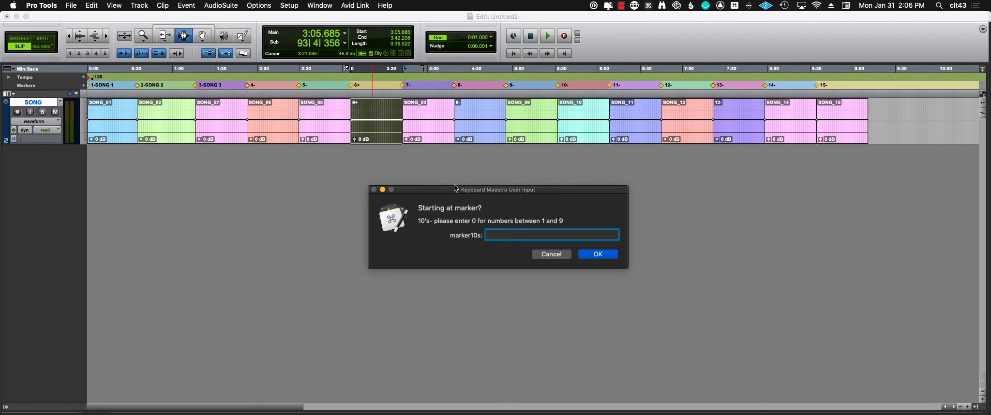
Step: Answer the macro's prompts for marker 12, renaming that clip from SONG_12 to 12-
{"action": "type", "text": "1"}
{"action": "key", "text": "Return"}
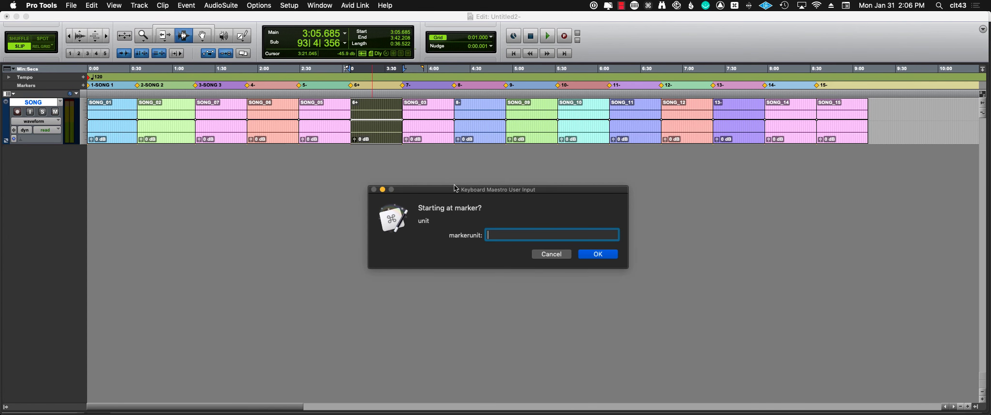
{"action": "type", "text": "1"}
{"action": "key", "text": "Return"}
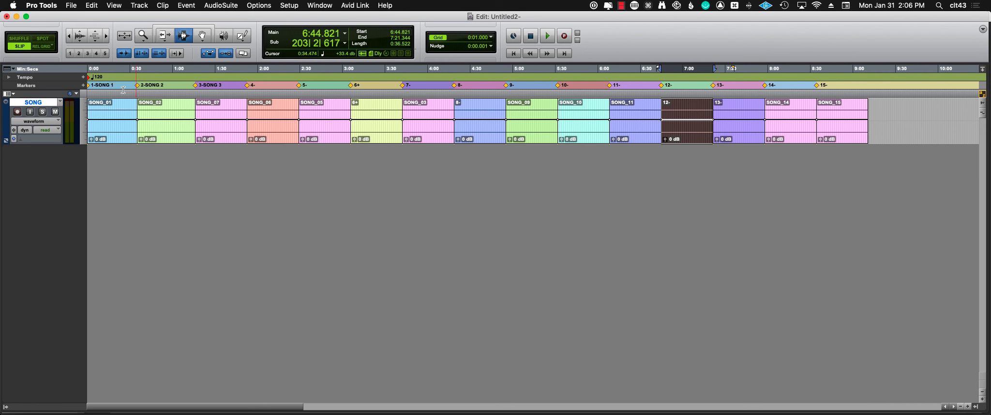
Step: Select the first clip, SONG_01, at the very start of the session
{"action": "left_click", "coordinate": [104, 113]}
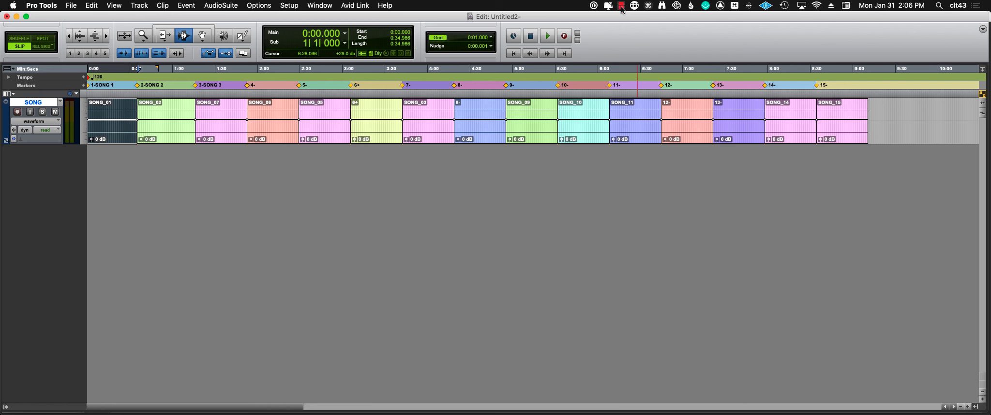
{"action": "left_click", "coordinate": [622, 6]}
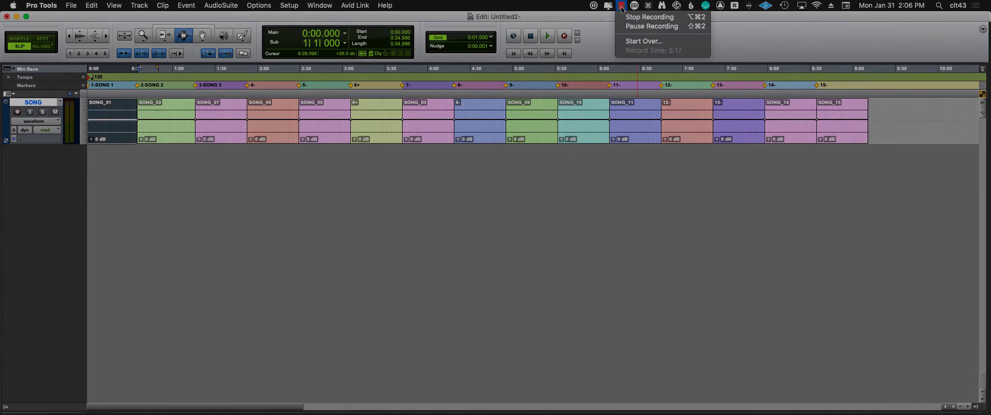